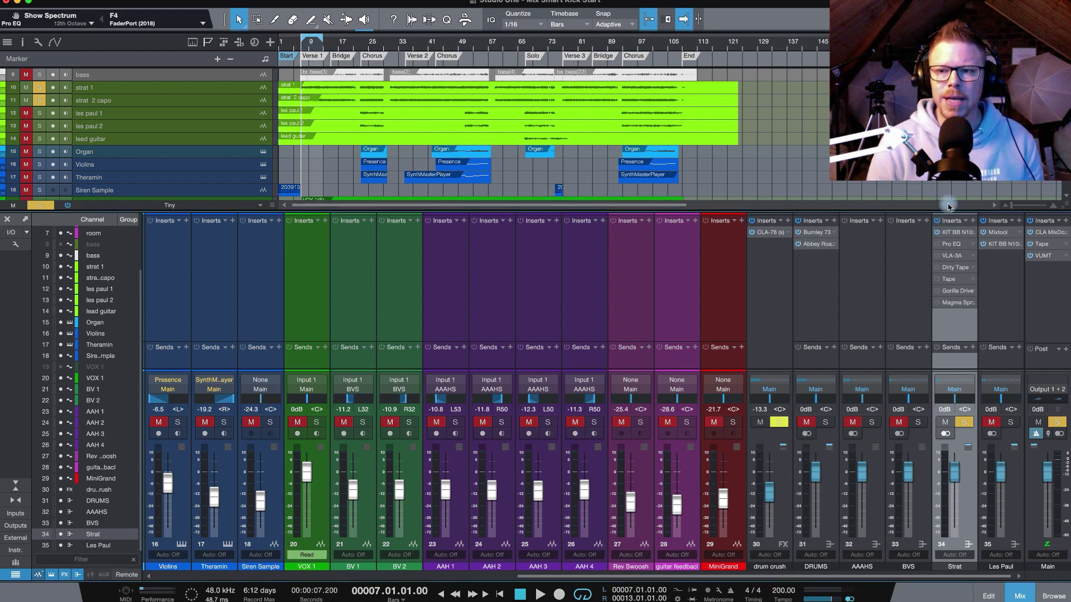
Activate and open the KIT BB N105 V2 insert on the Strat bus, placing its window over the mixer
left_click(958, 235)
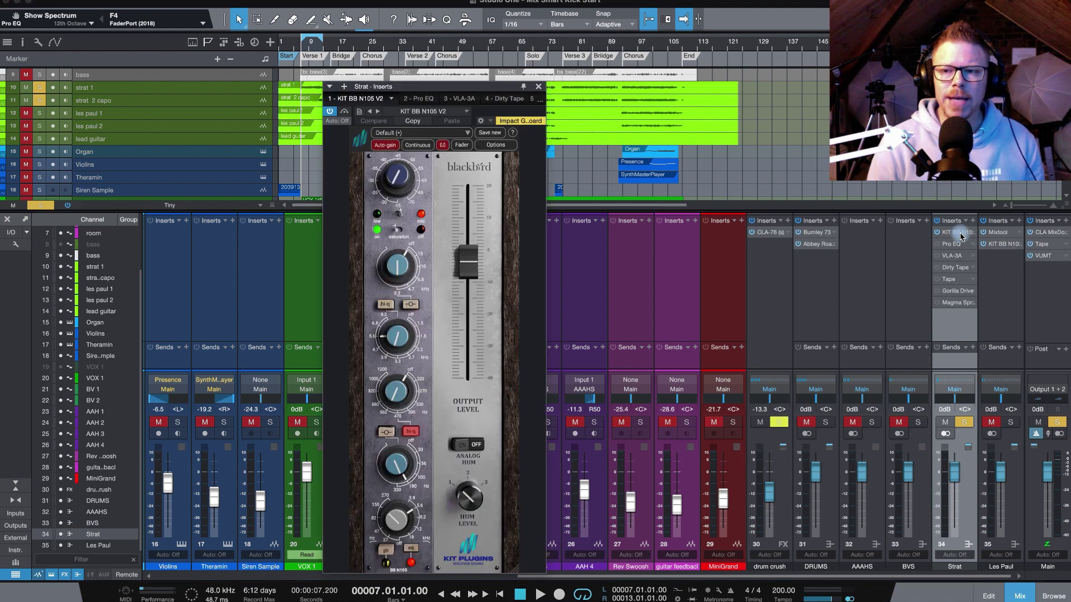
left_click_drag(456, 79, 492, 64)
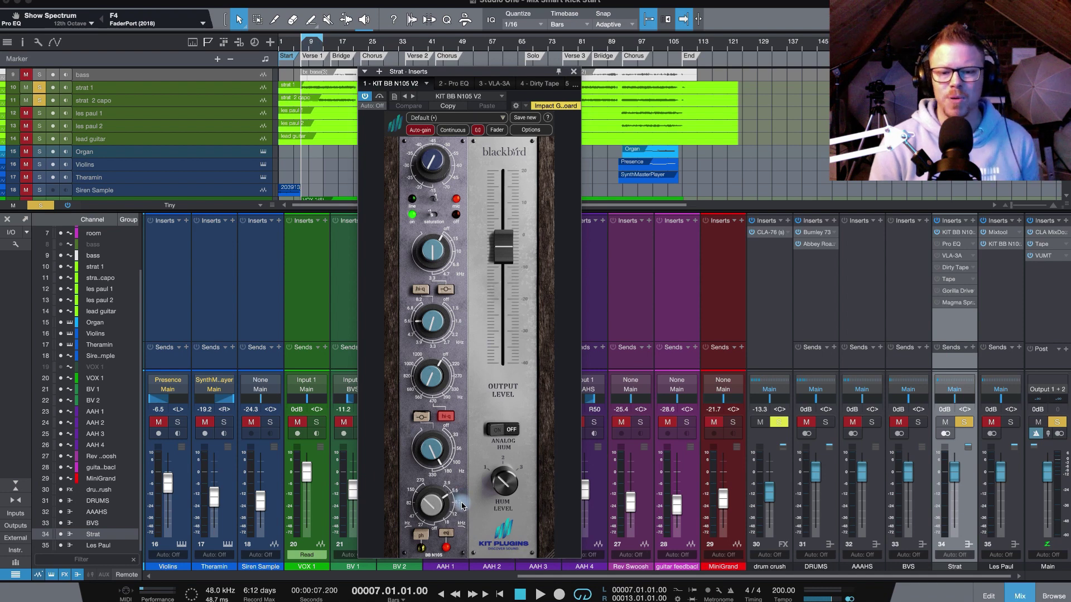
mouse_move(511, 164)
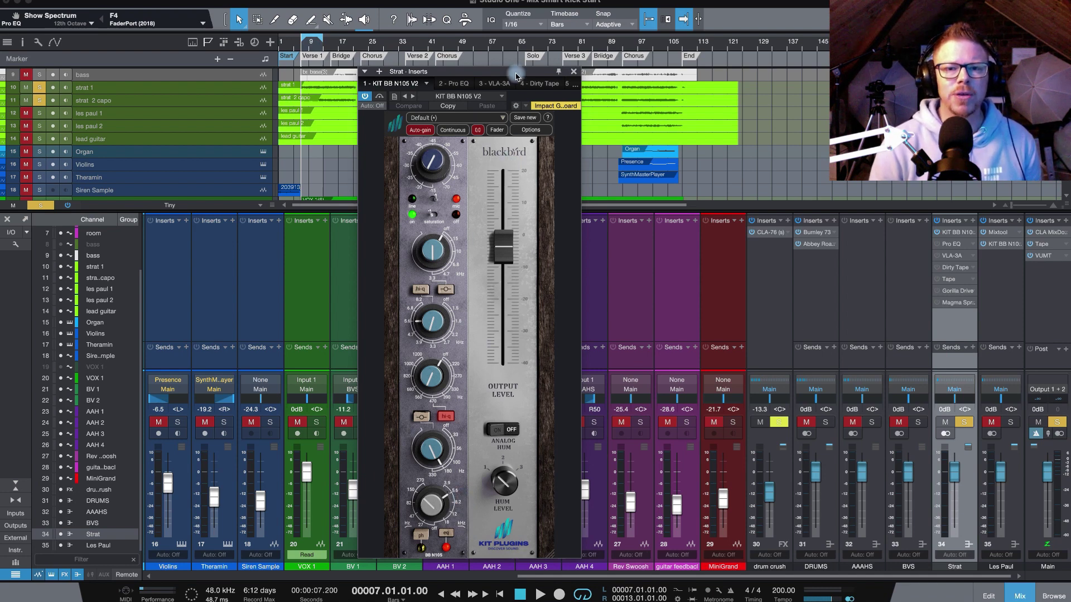
left_click_drag(516, 71, 509, 69)
mouse_move(427, 387)
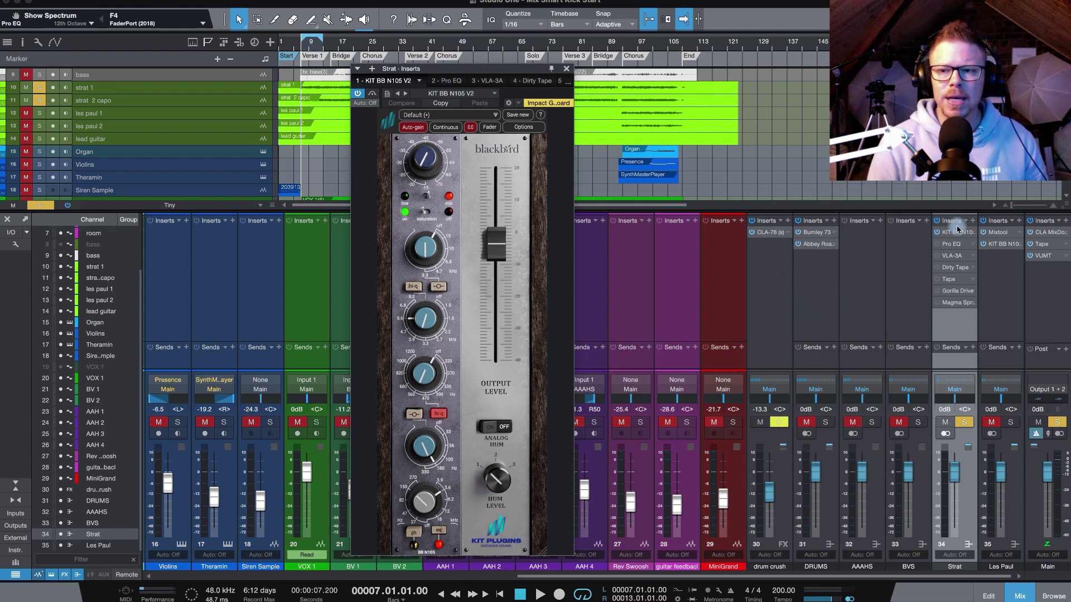
Audition the Strat bus with KIT BB N105 V2 bypassed and active, leaving it on, and unsolo the bus before closing the plug-in
left_click(938, 232)
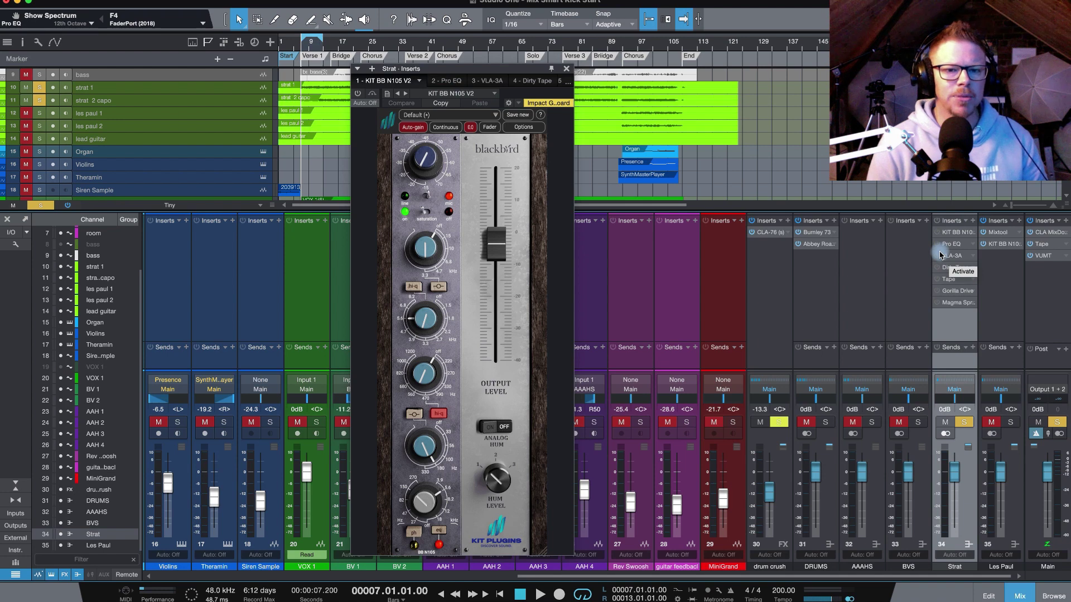
key("space")
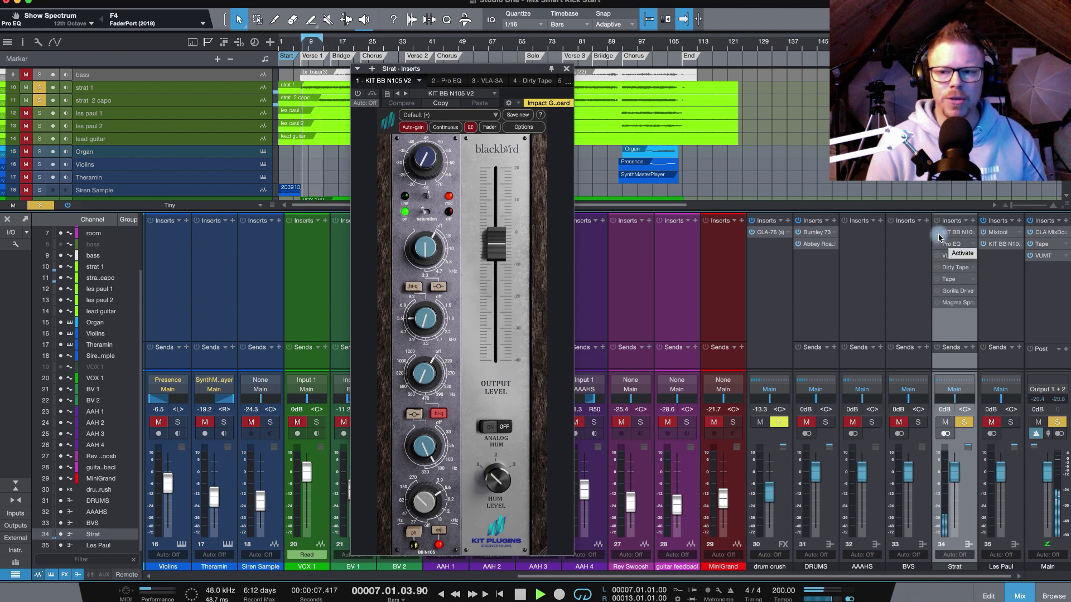
left_click(939, 235)
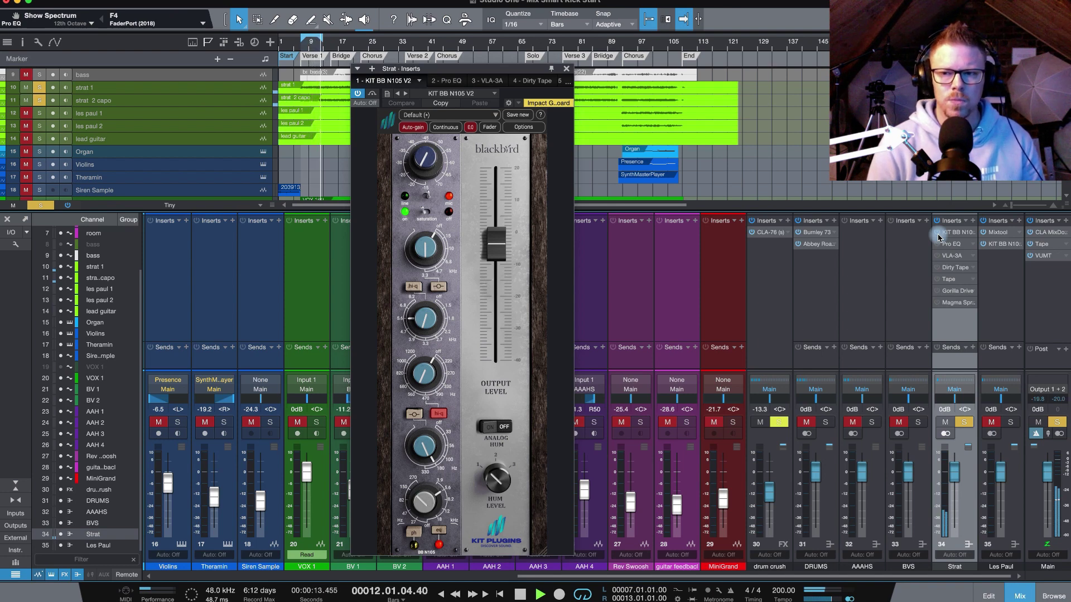
left_click(939, 236)
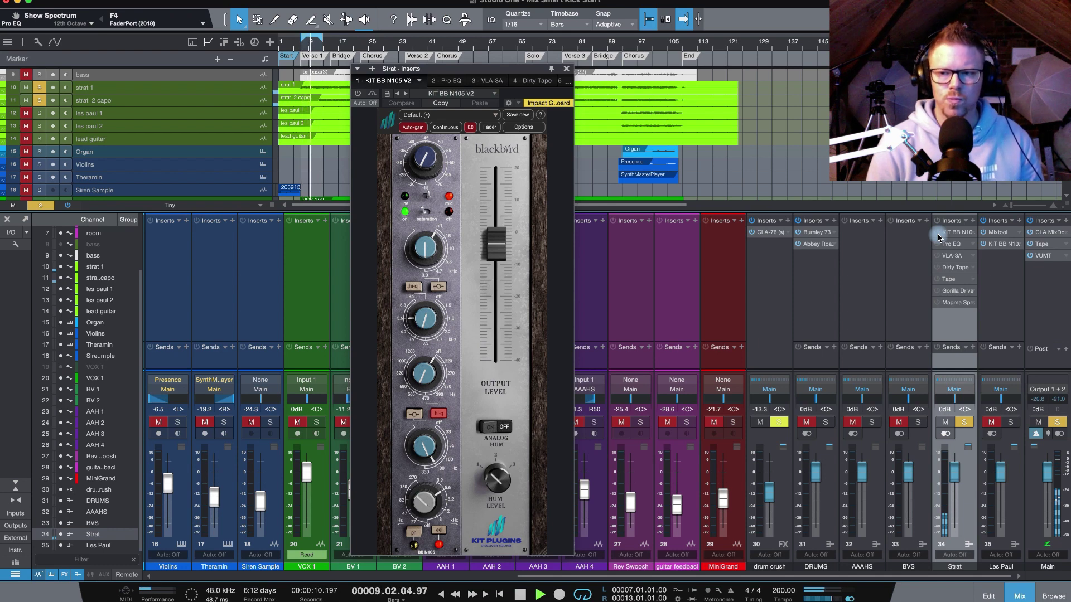
left_click(939, 236)
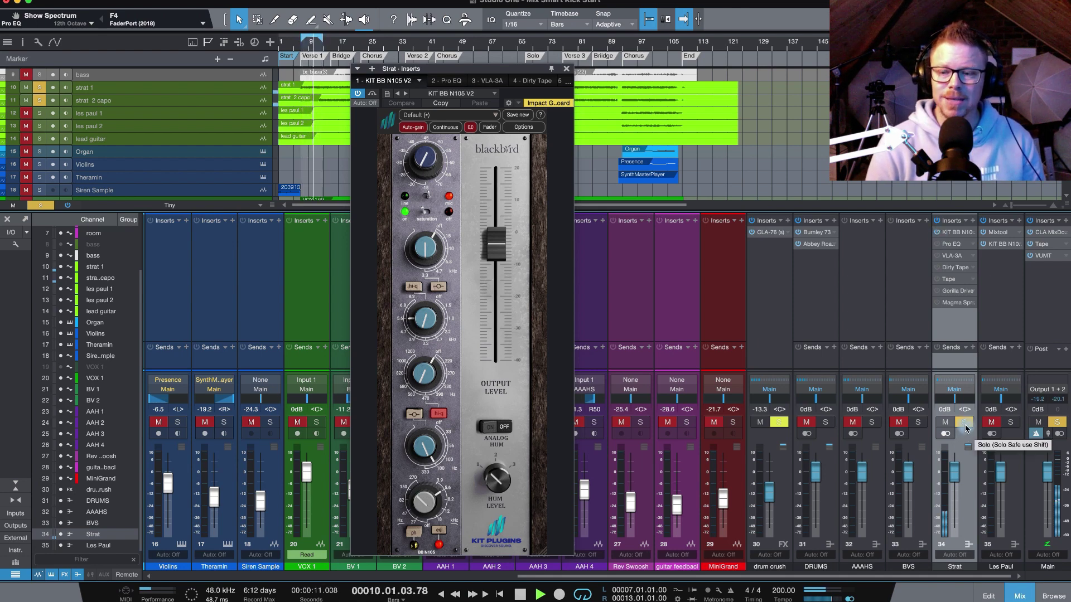
left_click(965, 427)
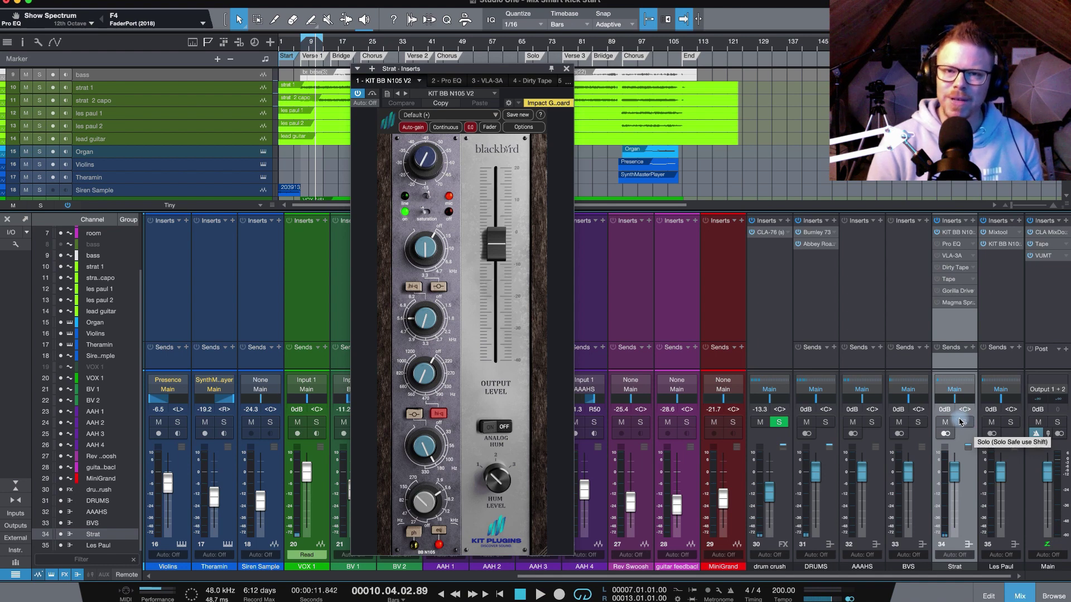
left_click(567, 68)
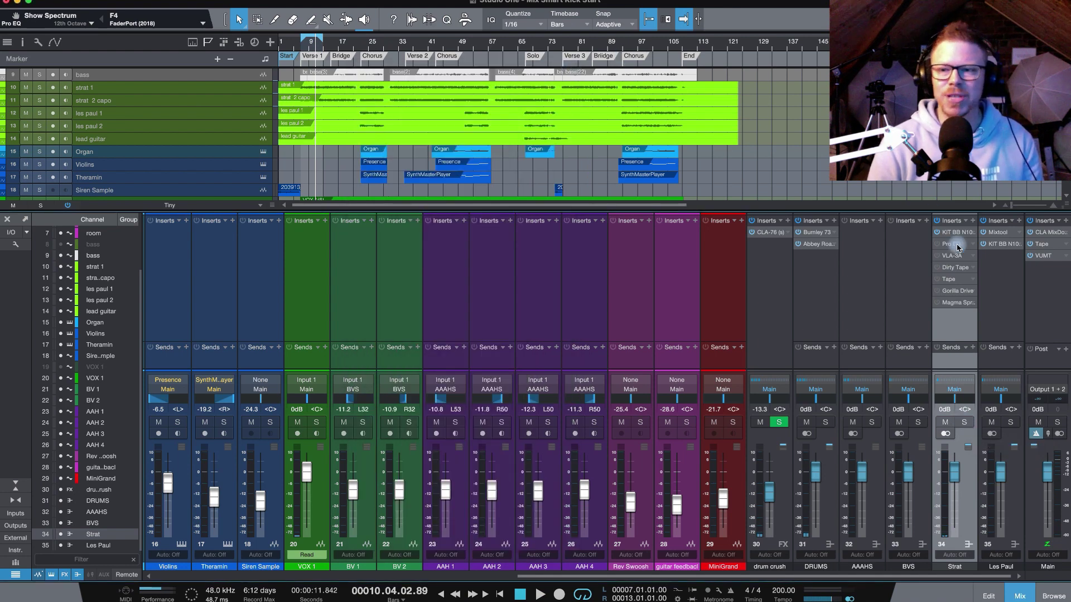
Activate and open Pro EQ on the Strat bus and boost its MF band to 16.07 dB at 3.15 kHz with Q 7.47
left_click(940, 247)
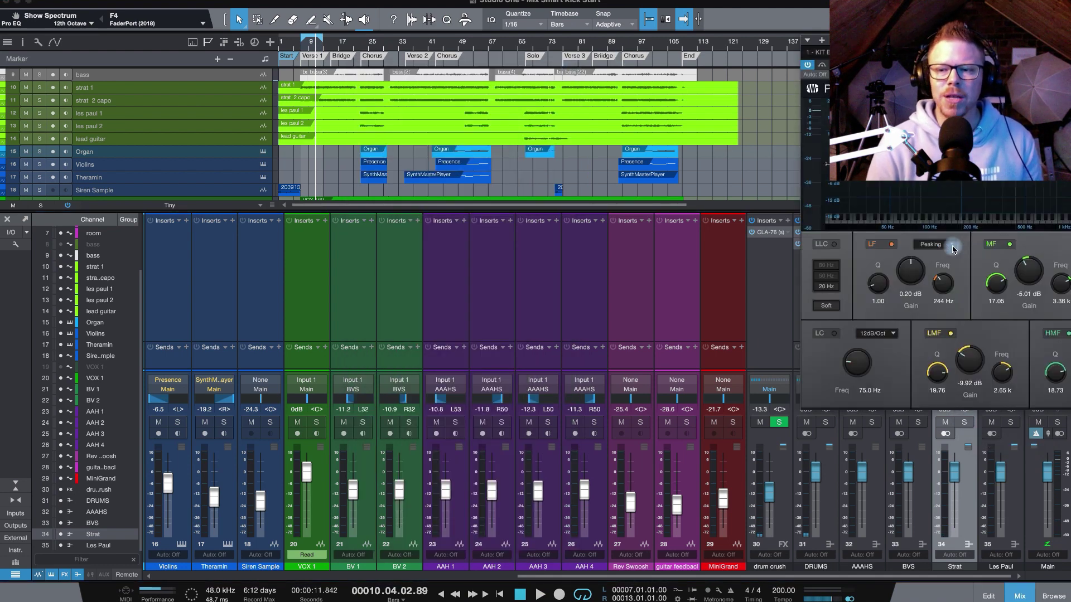
left_click_drag(1065, 44, 659, 103)
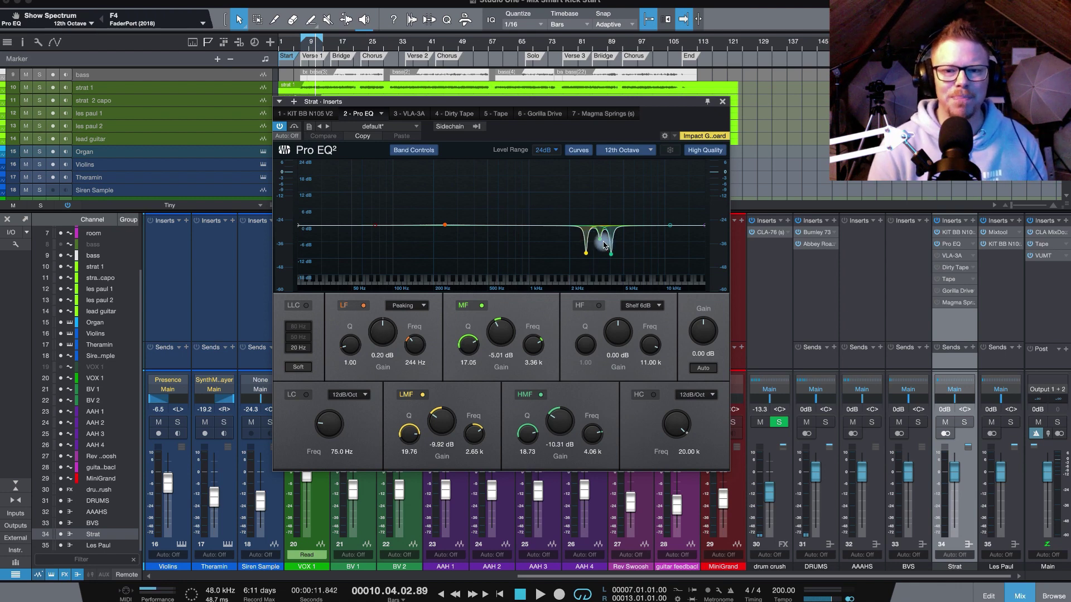
left_click_drag(602, 241, 596, 180)
left_click_drag(460, 340, 464, 385)
Solo the Strat bus, play from bar 7 and sweep the boosted MF band to 3.39 kHz
left_click(968, 424)
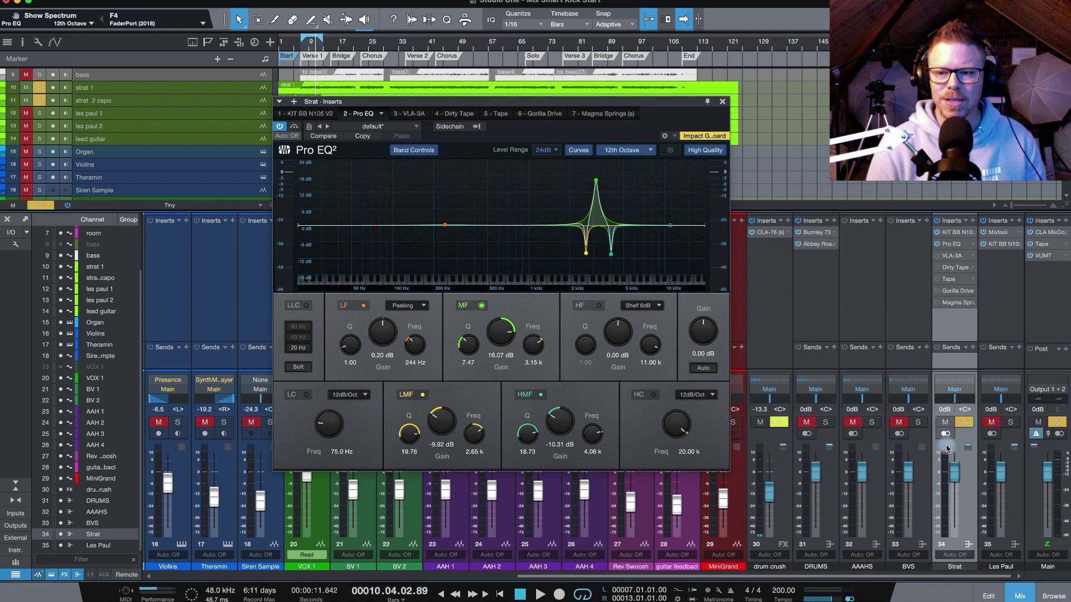
left_click(309, 48)
key("space")
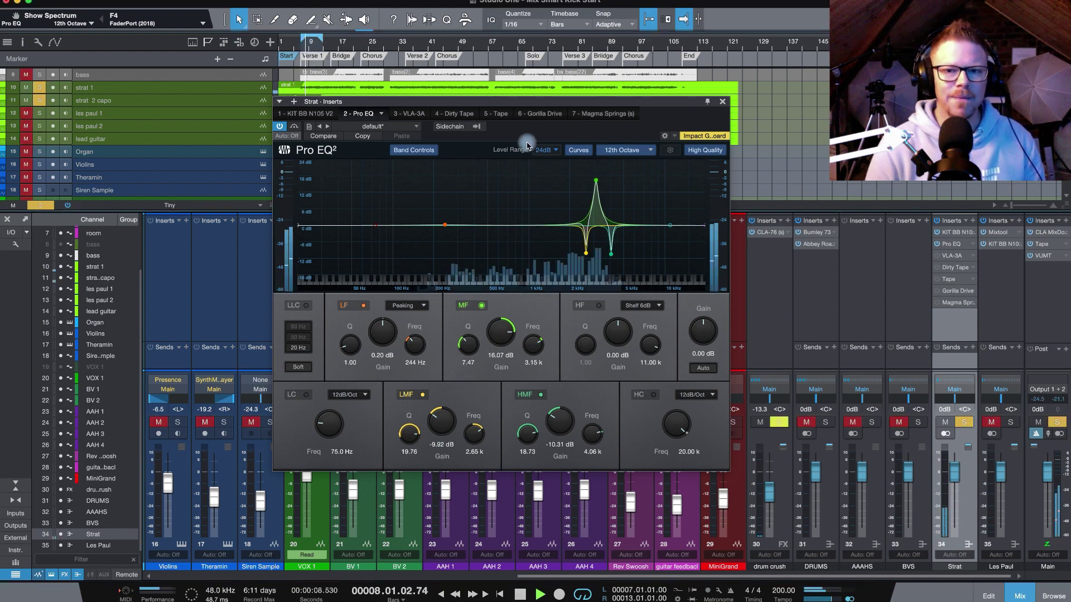
left_click_drag(597, 183, 601, 183)
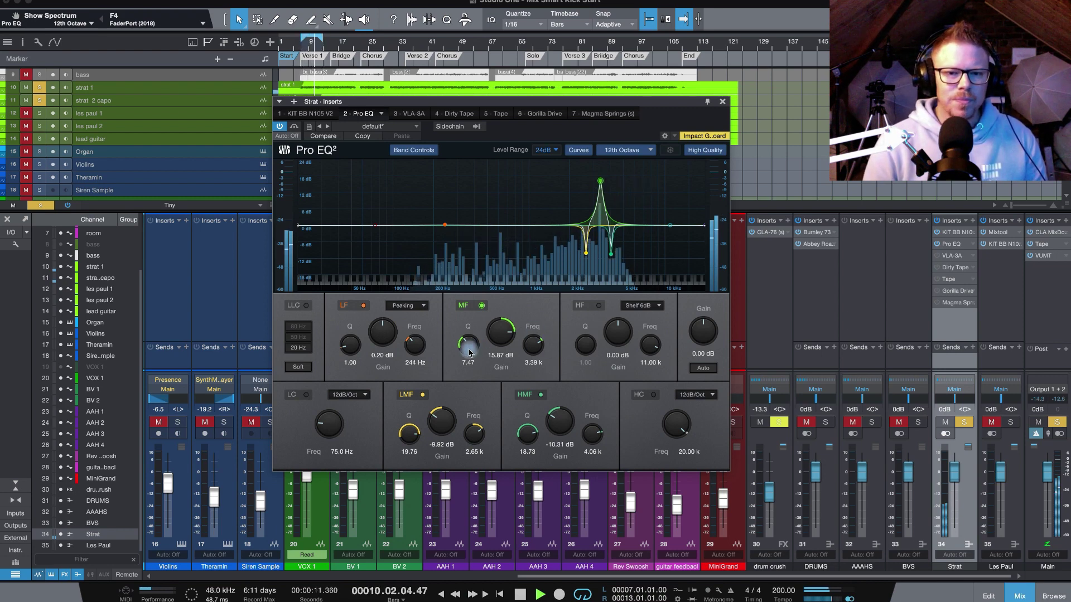
Stop playback, narrow the MF band's Q to 21.58 and cut its gain to -6.69 dB
key("space")
left_click_drag(470, 352, 473, 314)
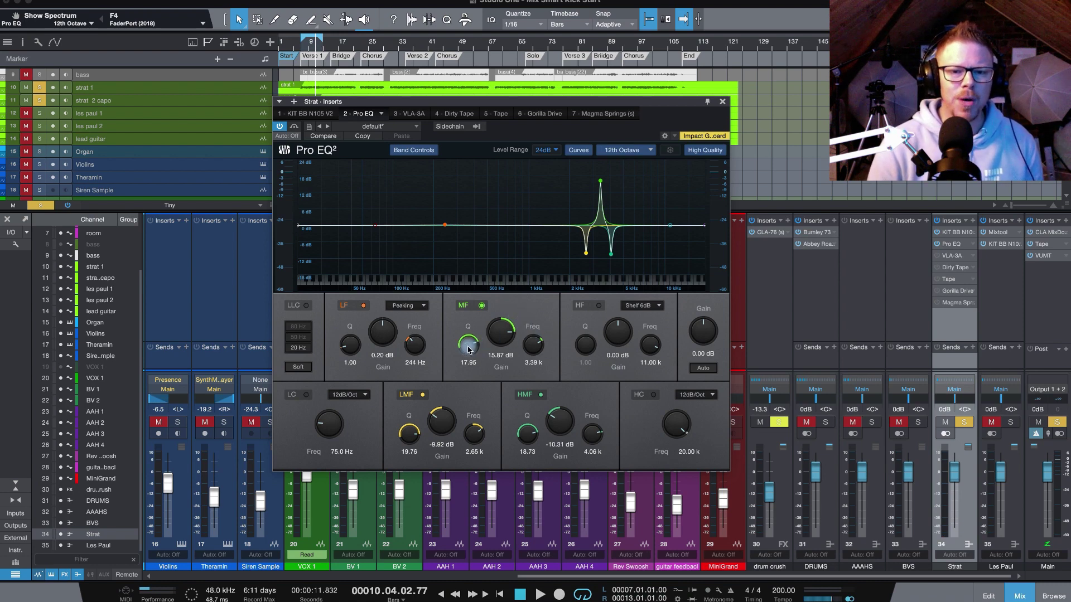
left_click_drag(469, 349, 497, 383)
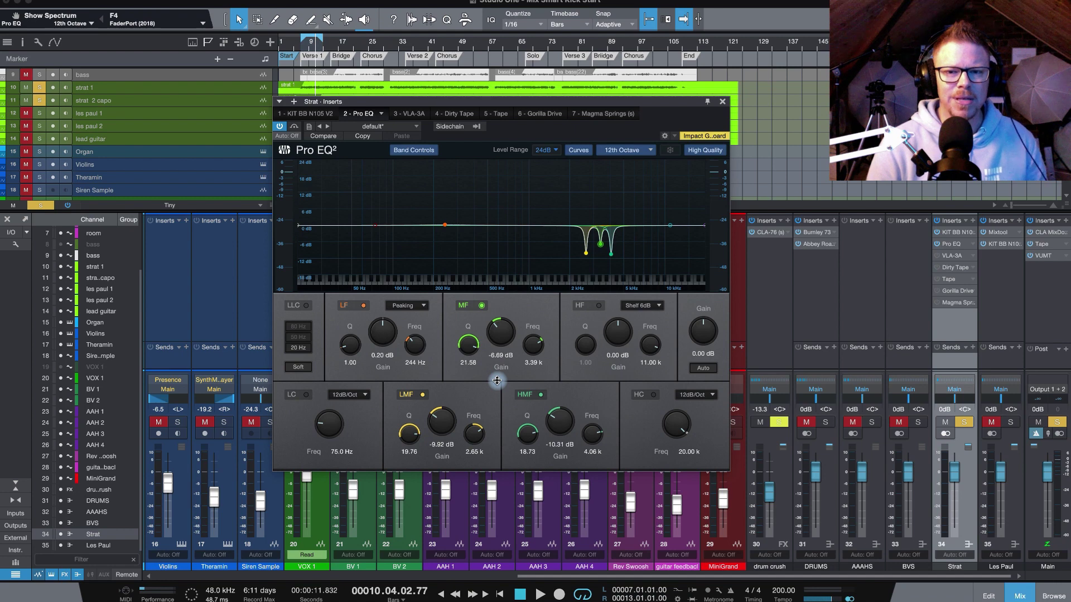
Audition the soloed Strat bus with Pro EQ bypassed and active, leaving it on, and close it with playback stopped at bar 7
left_click(307, 49)
key("space")
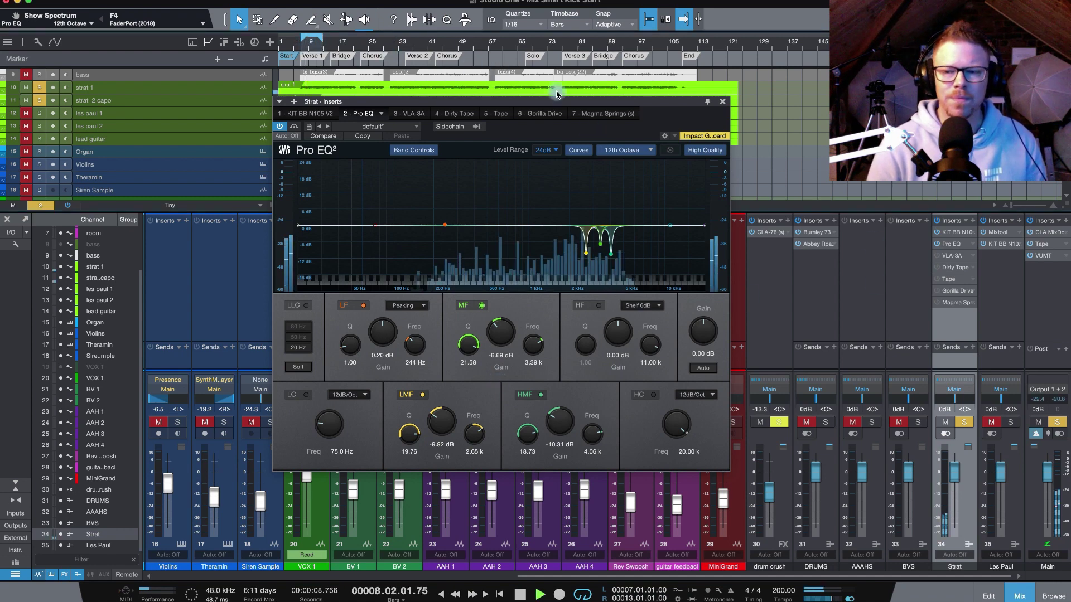
left_click(938, 248)
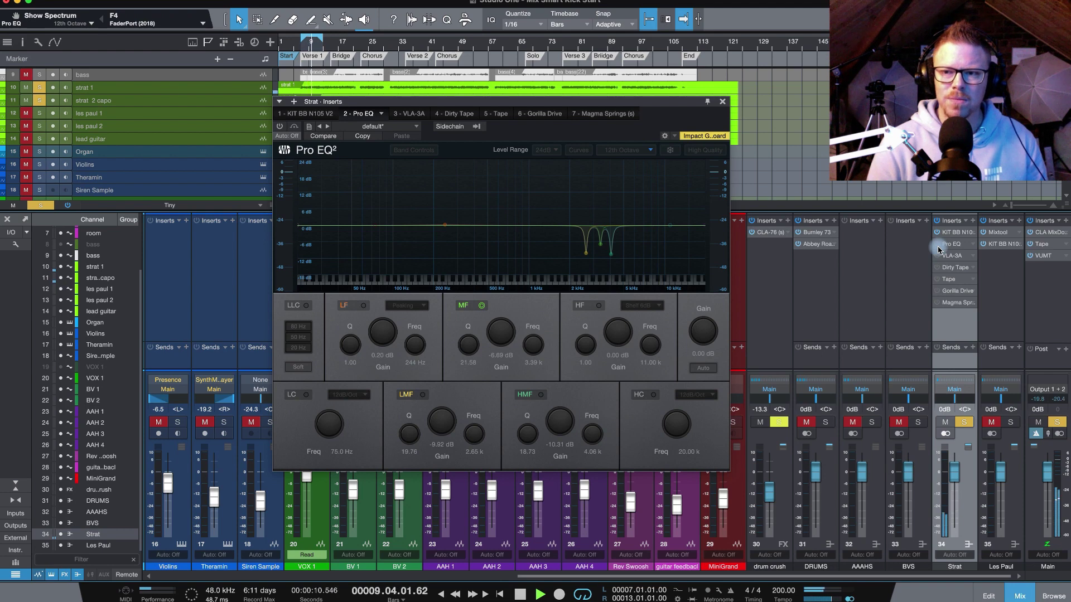
left_click(938, 249)
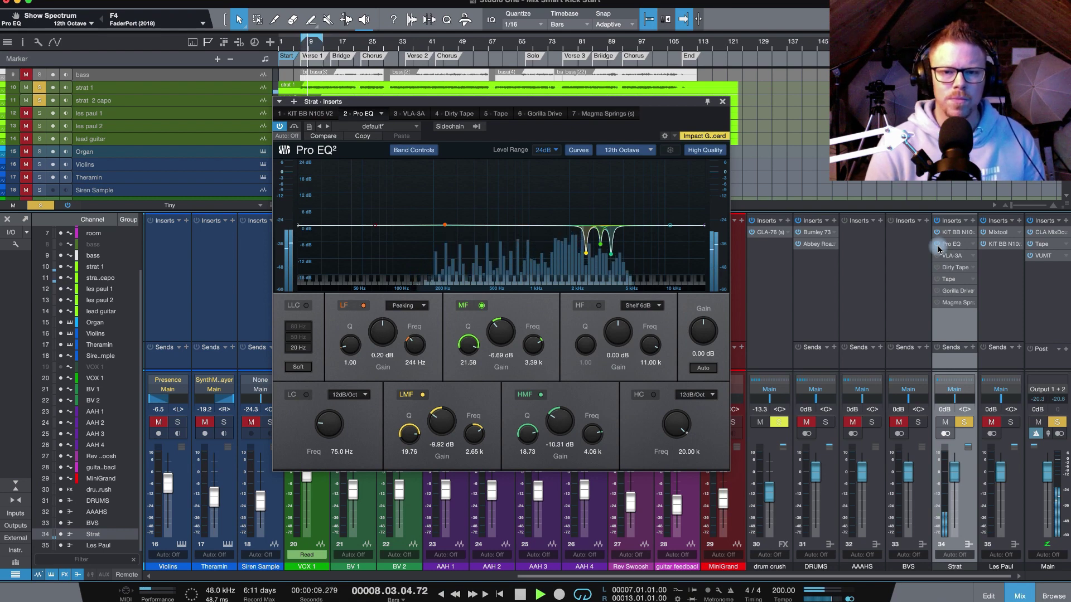
left_click(757, 146)
key("space")
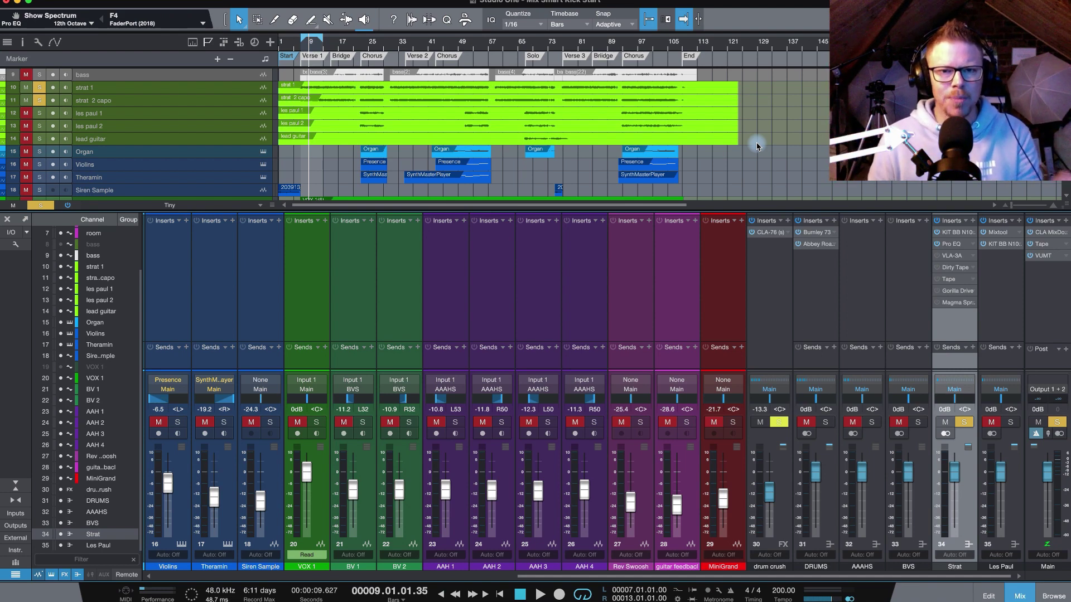
key("KP_1")
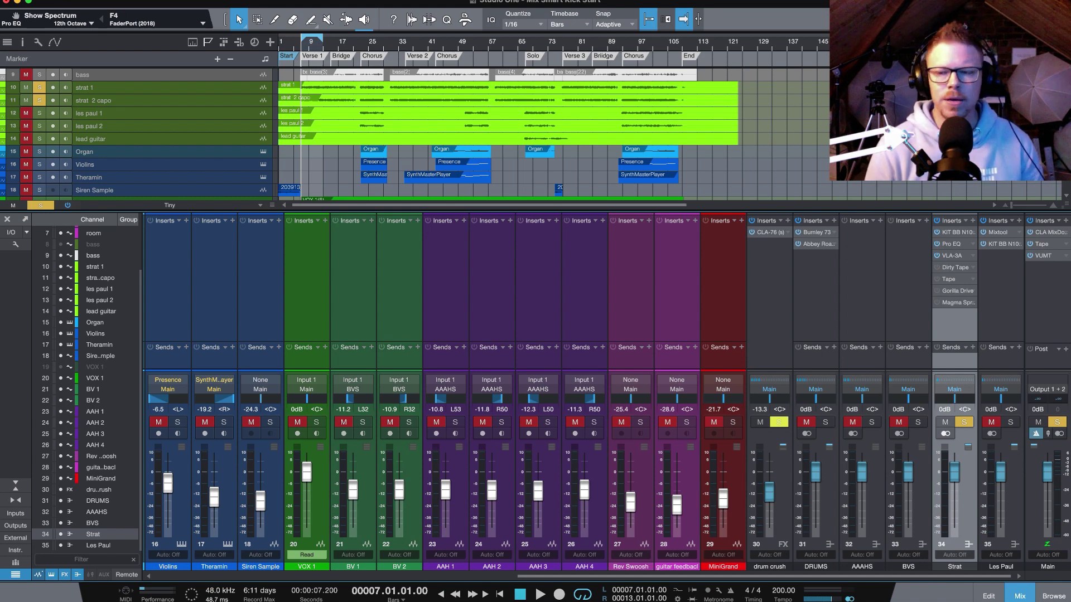
Open the VLA-3A compressor on the Strat bus, compare its bypassed and active sound, leave it activated and close its window
left_click(961, 258)
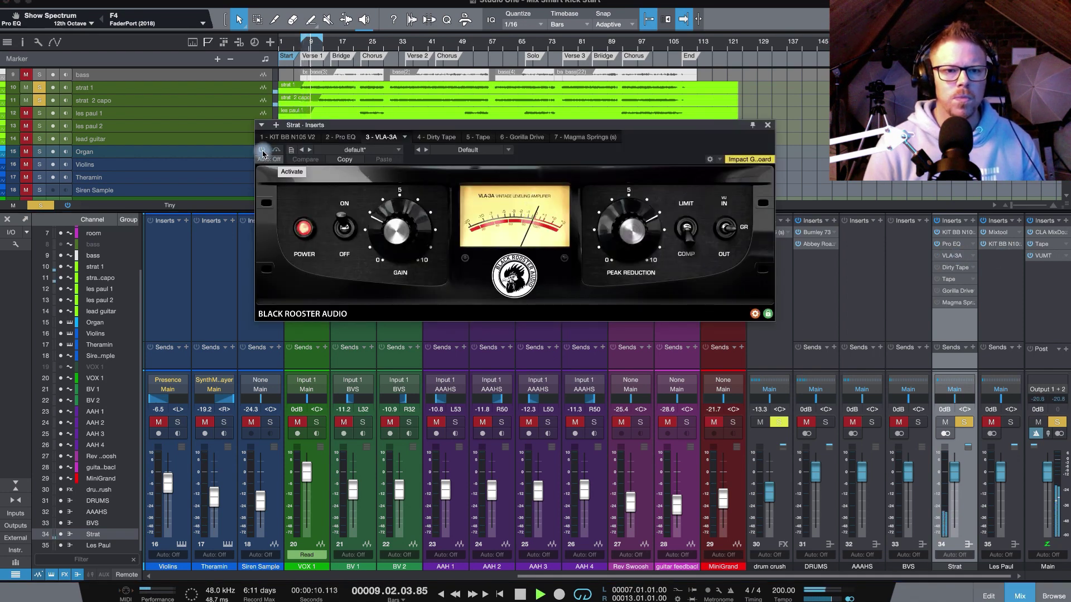
left_click(262, 151)
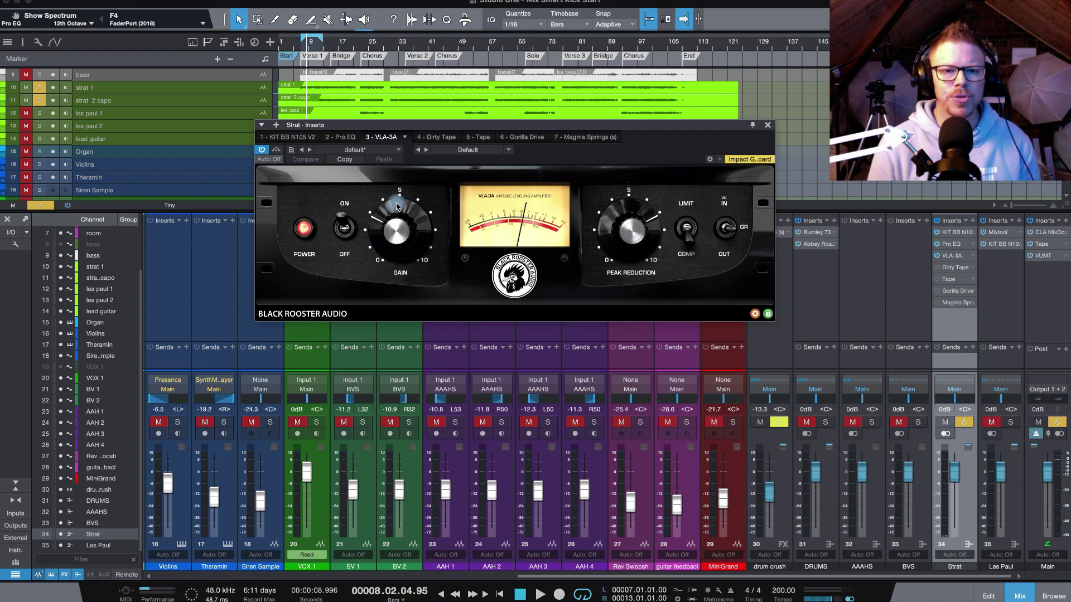
left_click(768, 125)
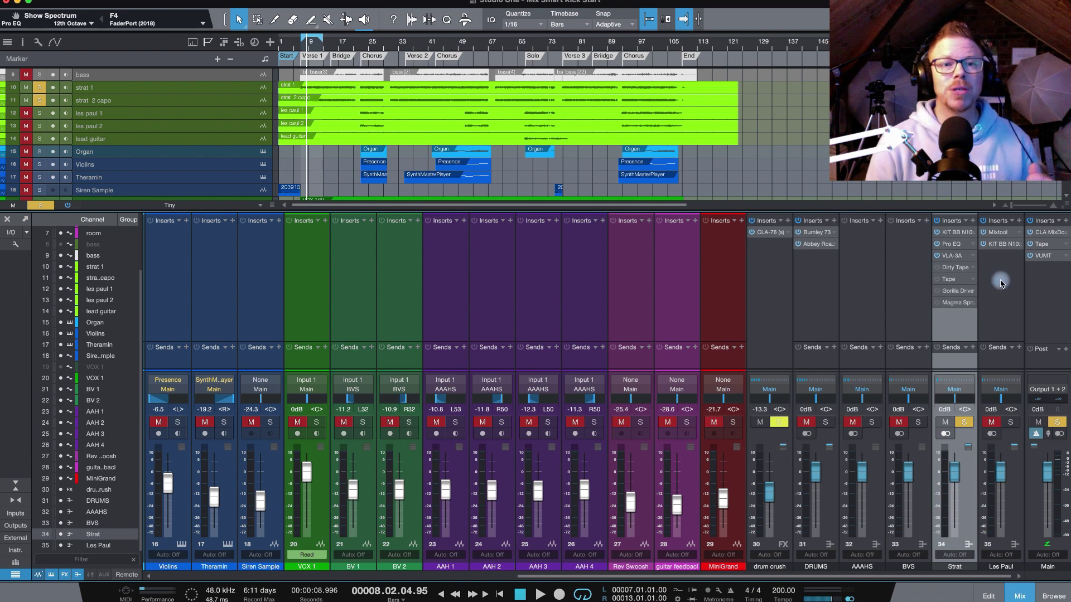
Return the playhead to bar 7, activate and open Dirty Tape on the Strat bus, and slightly adjust its Dirt control
left_click(303, 43)
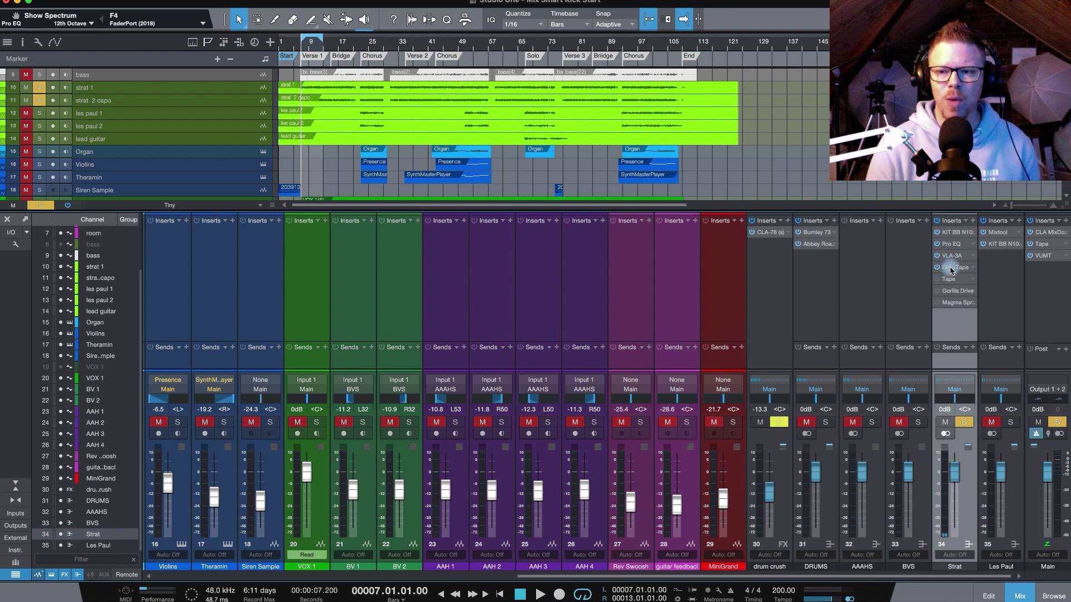
left_click(952, 269)
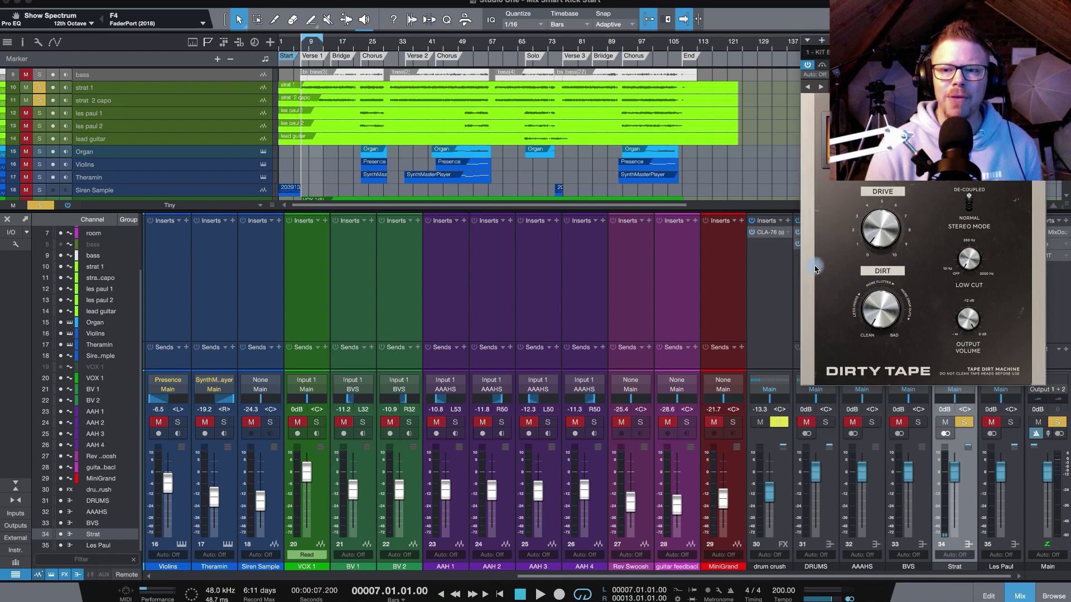
left_click_drag(918, 92, 594, 177)
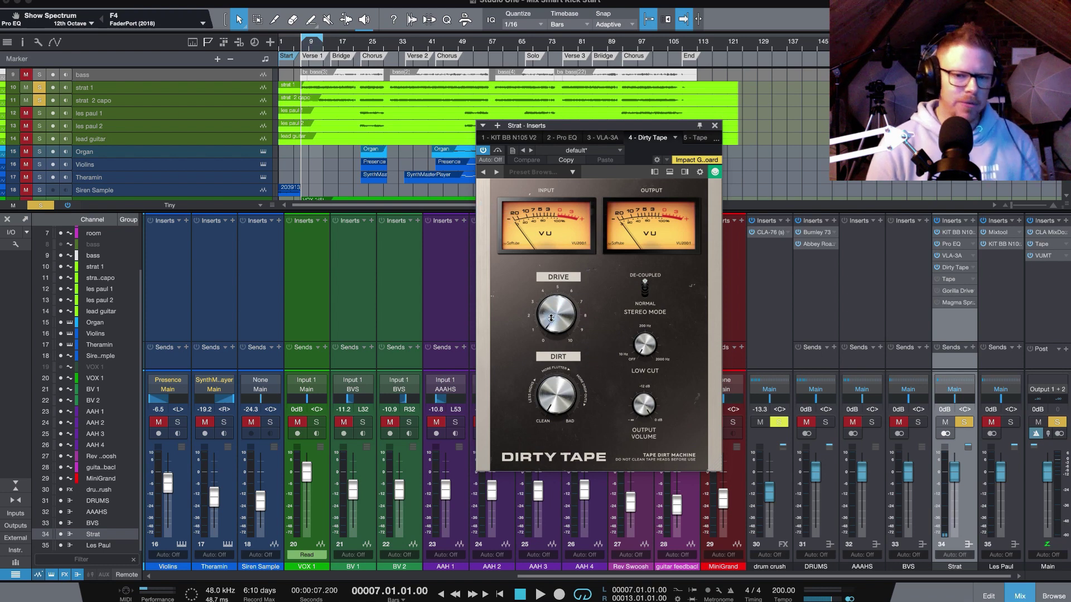
mouse_move(572, 400)
left_mouse_down()
mouse_move(553, 401)
mouse_move(549, 444)
mouse_move(564, 390)
left_mouse_up()
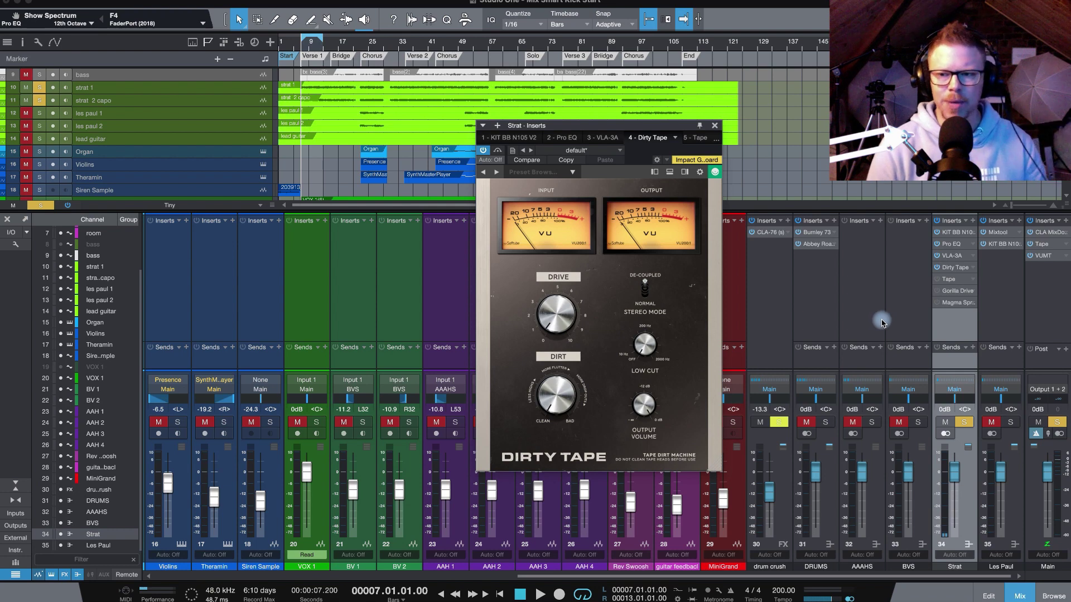
Audition the Strat bus with Dirty Tape bypassed and active, leaving it on, and unsolo the bus before closing the plug-in
key("space")
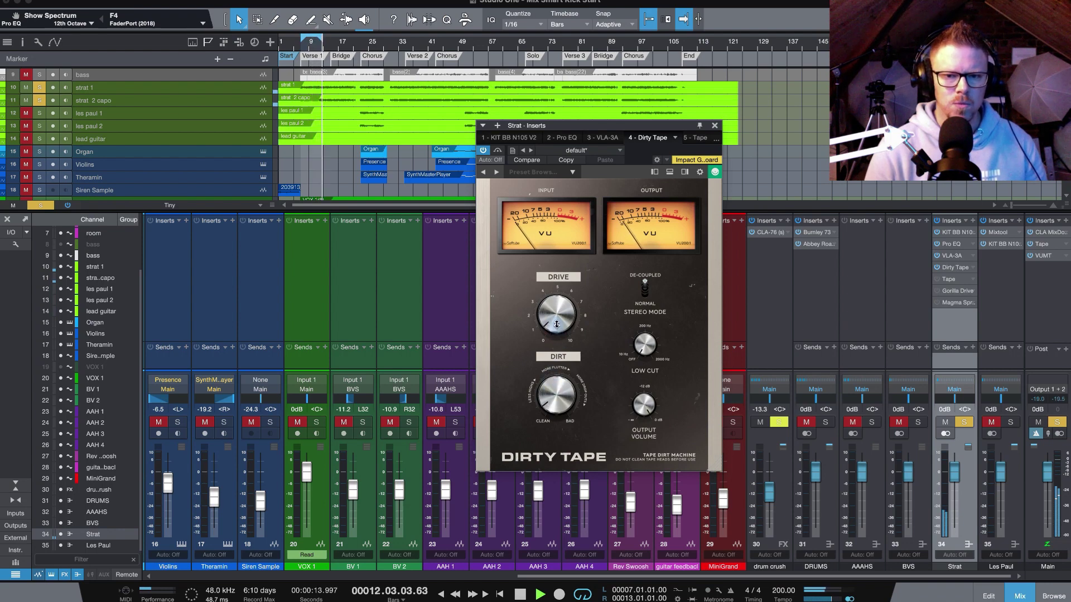
left_click(483, 150)
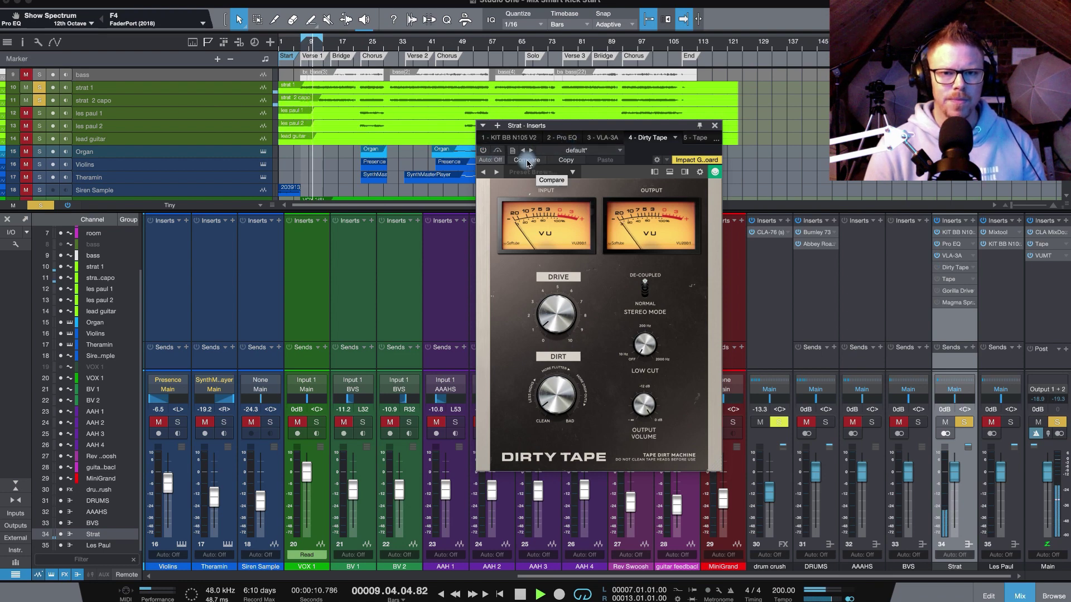
left_click(483, 150)
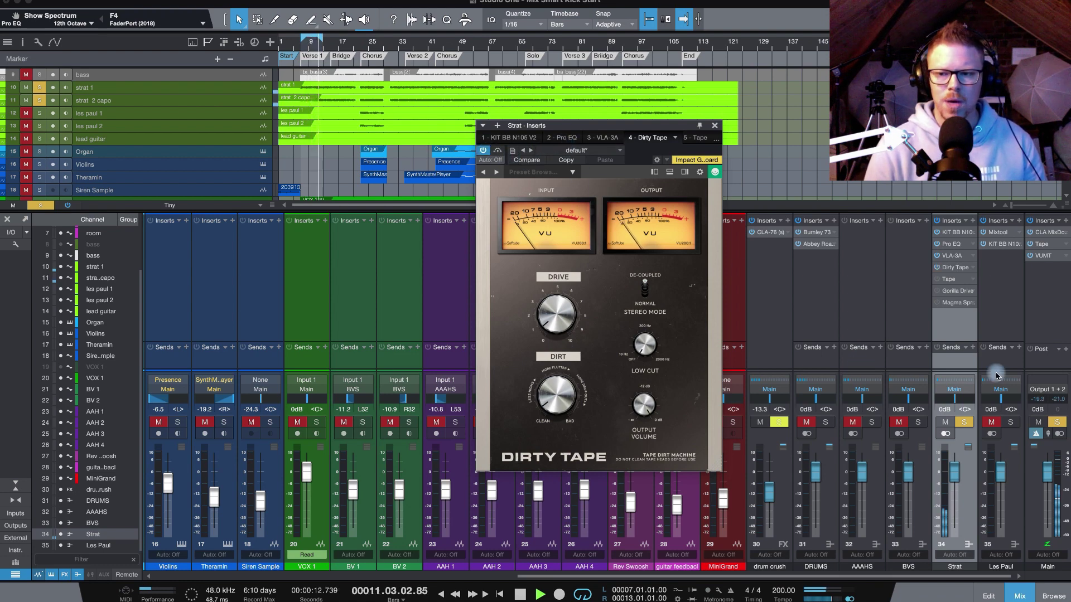
left_click(963, 422)
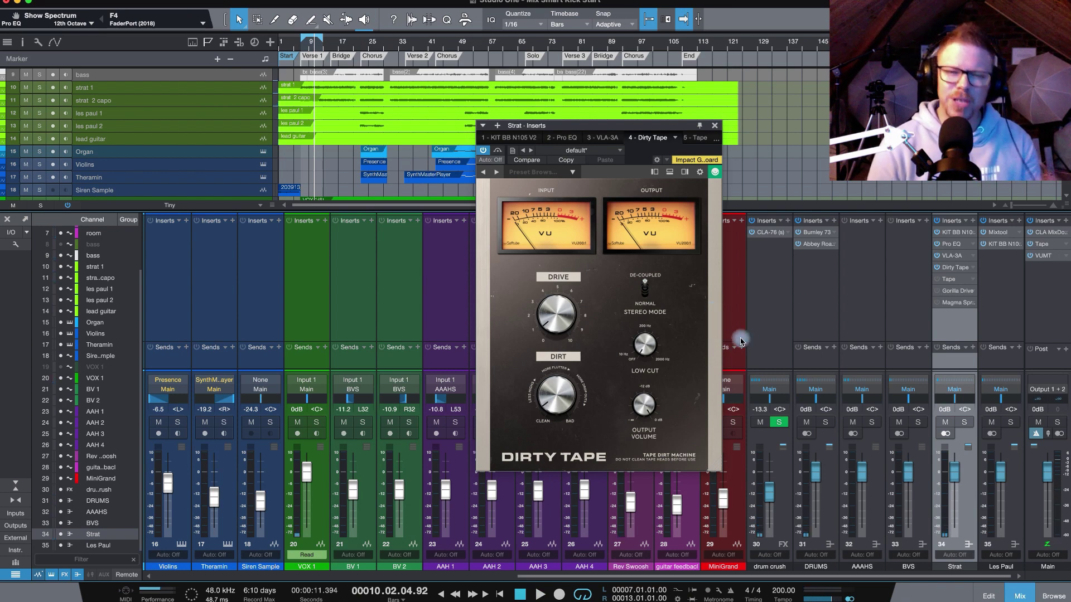
left_click(715, 127)
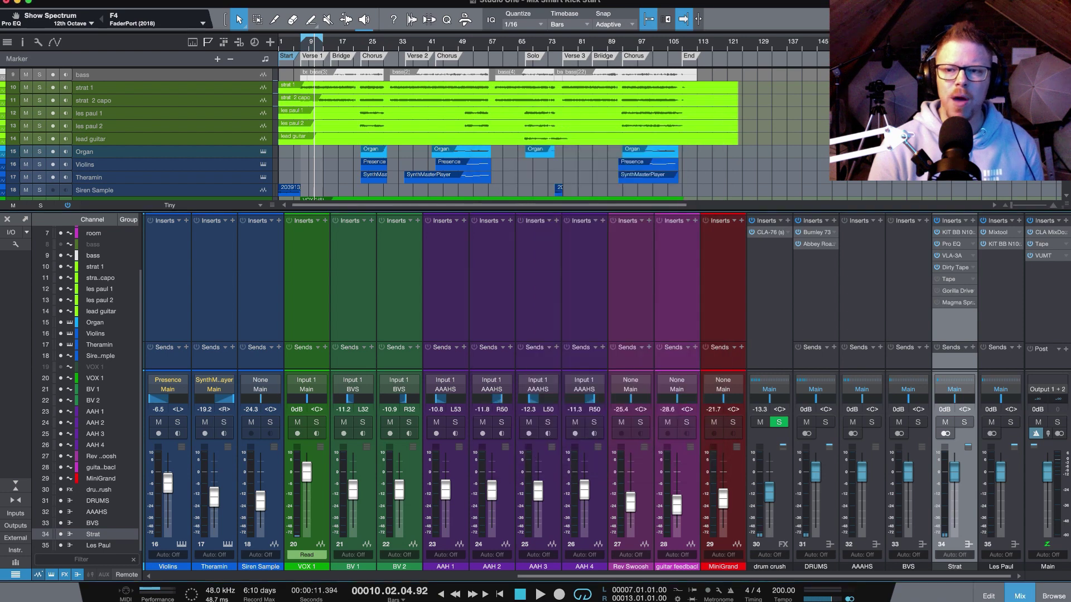
Switch the Strat bus from Dirty Tape to the Tape plug-in, open its window and return the playhead to bar 7
left_click(937, 279)
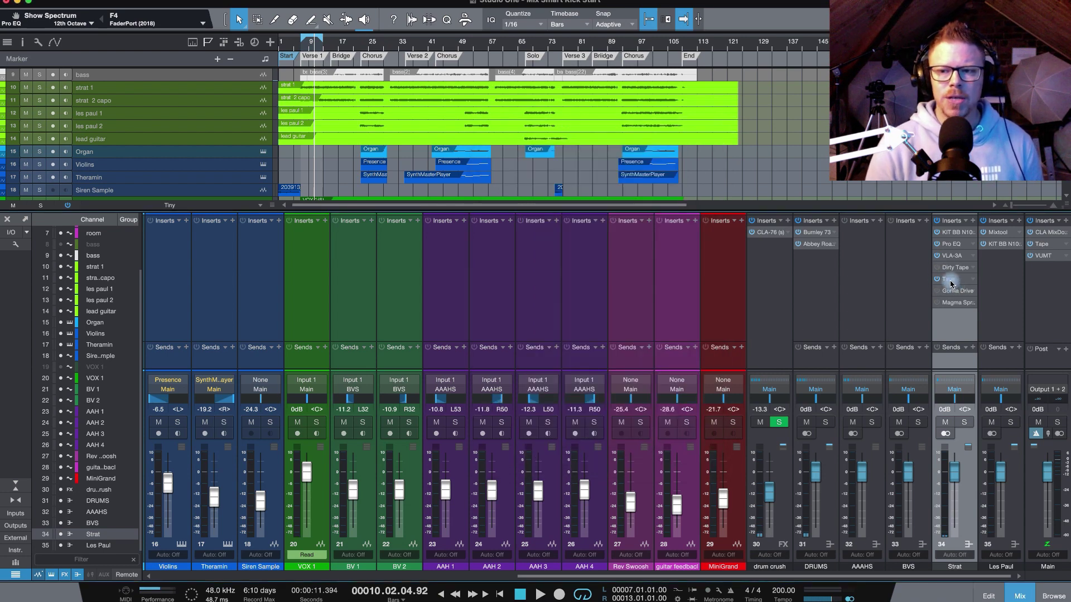
double_click(953, 280)
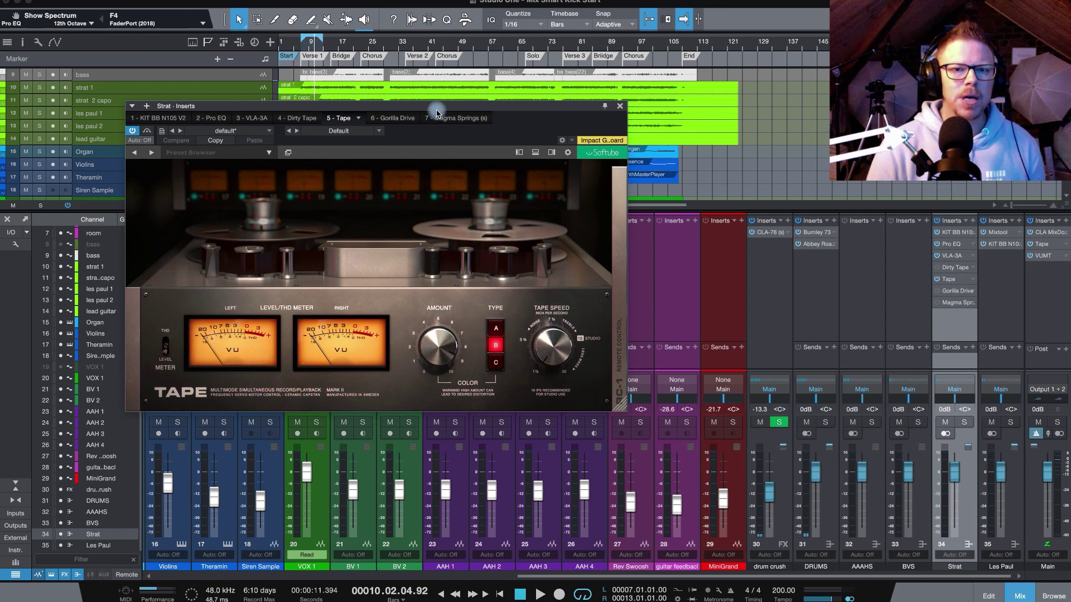
left_click_drag(437, 114, 591, 158)
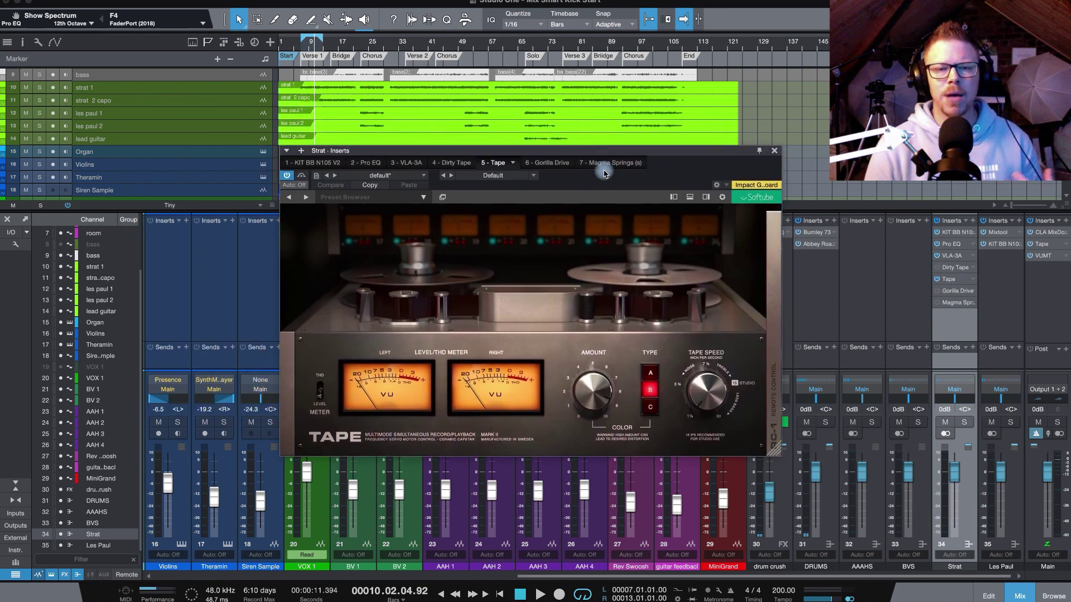
left_click(304, 50)
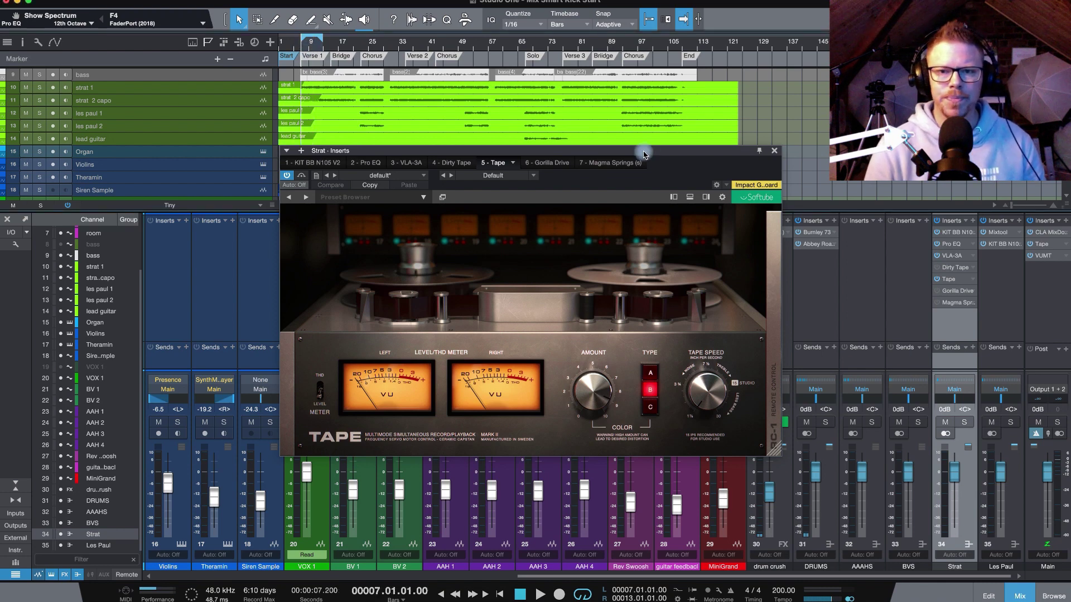
Mute VOX 1 and audition Tape on the Strat bus bypassed and active, leaving it on and closing its window
mouse_move(657, 170)
left_mouse_down()
mouse_move(943, 241)
mouse_move(909, 257)
left_mouse_up()
left_click(297, 423)
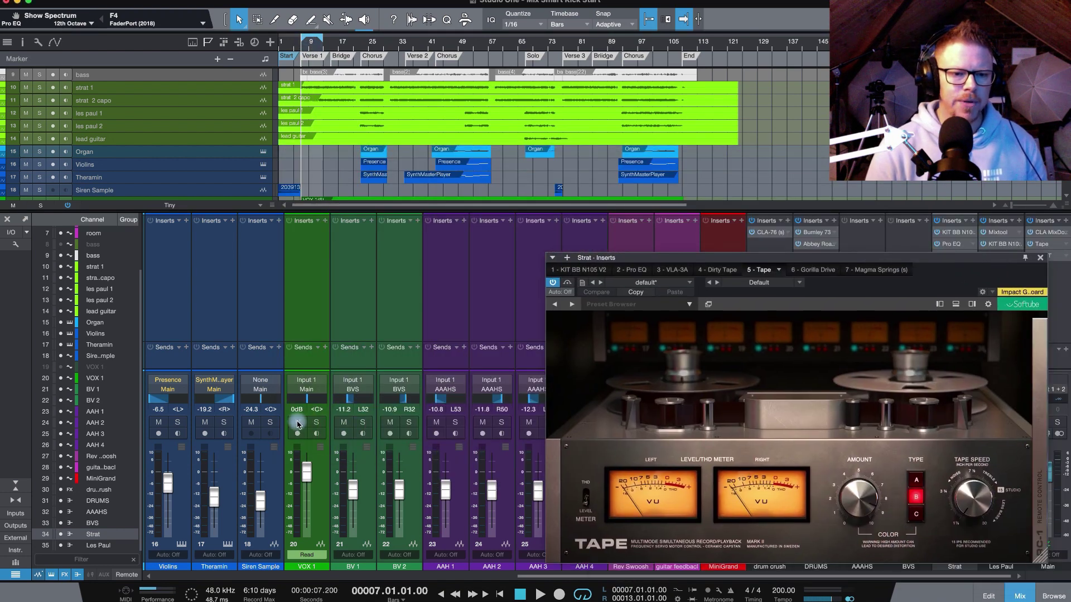
left_click_drag(663, 258, 347, 168)
key("space")
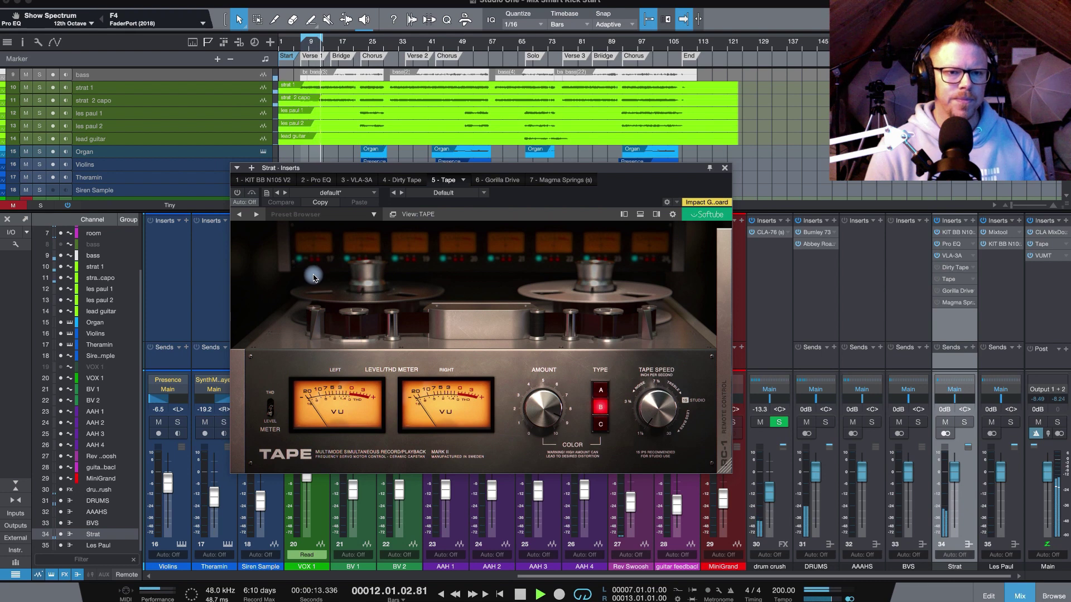
left_click(238, 196)
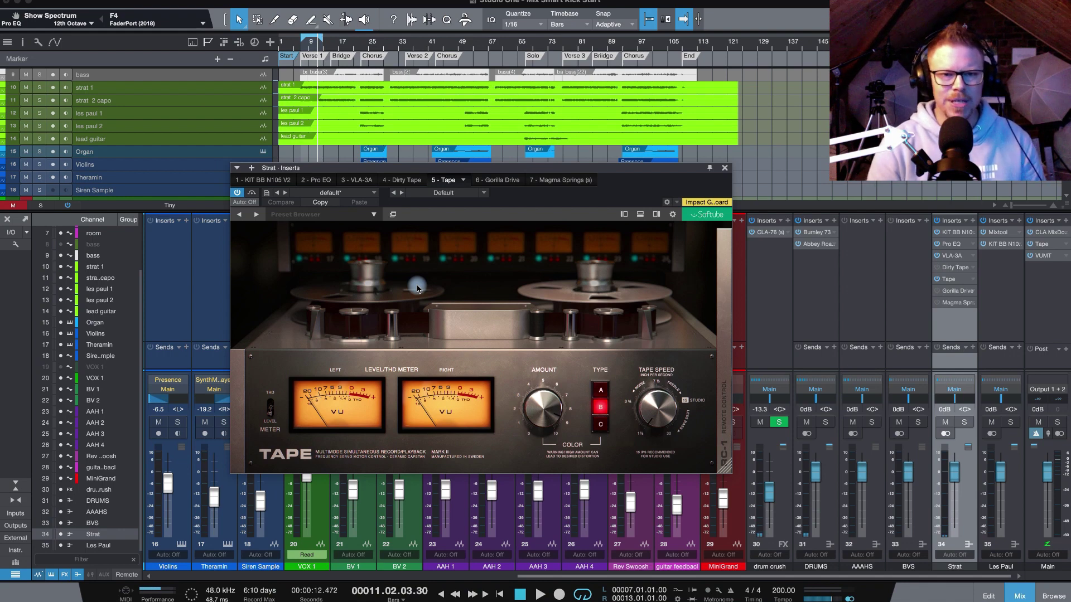
left_click(724, 168)
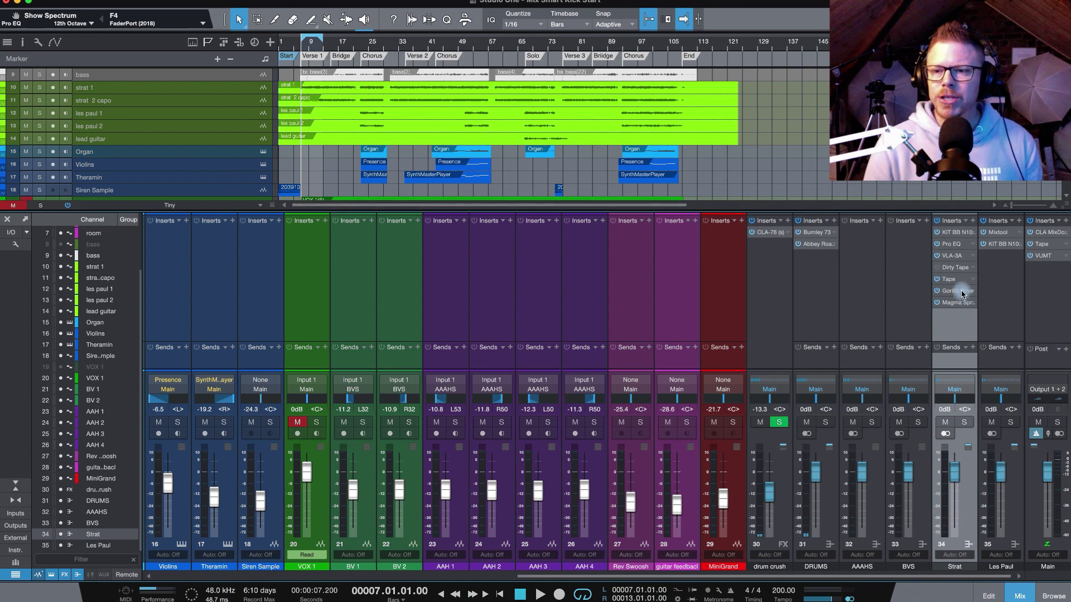
Activate Gorilla Drive and Magma Springs on the Strat bus, and briefly view the Gorilla Drive pedal's settings
left_click(958, 290)
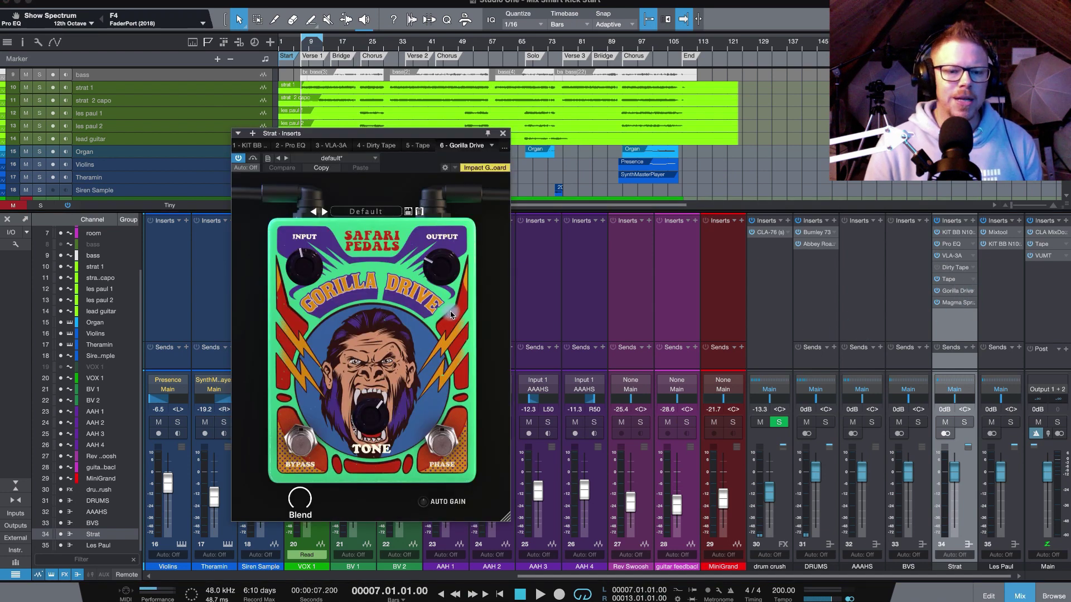
left_click(504, 136)
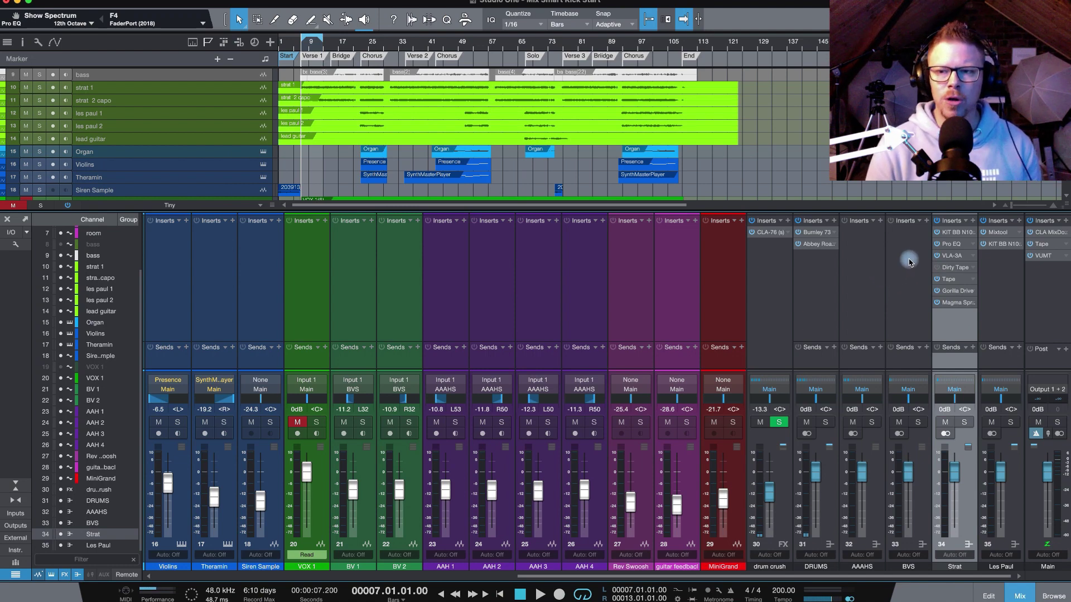
Audition the mix with all Strat bus inserts bypassed and then active, keeping VOX 1 muted
left_click(937, 221)
key("space")
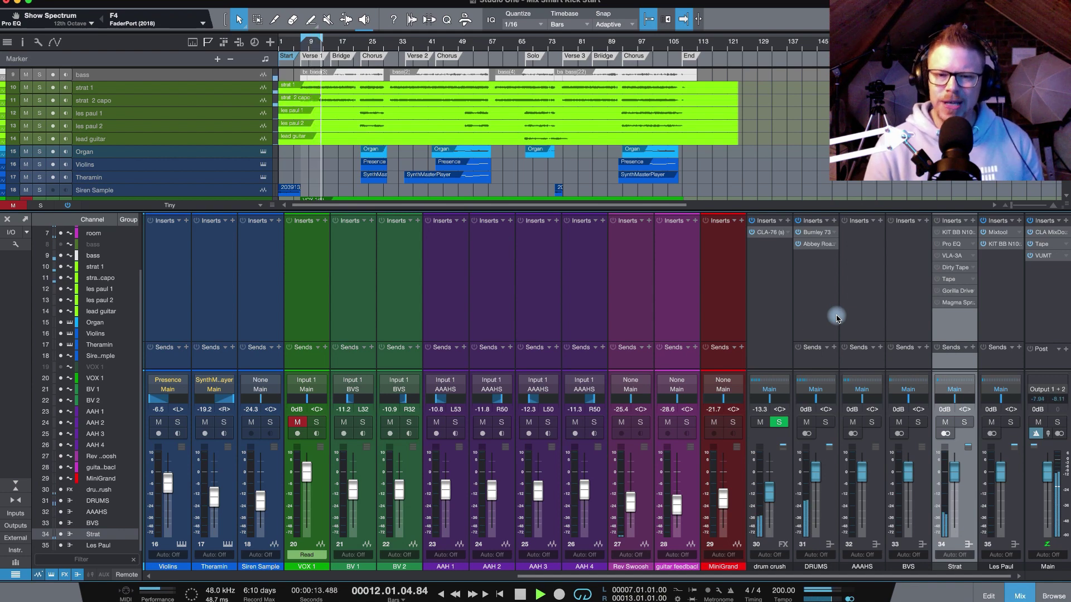
left_click(938, 225)
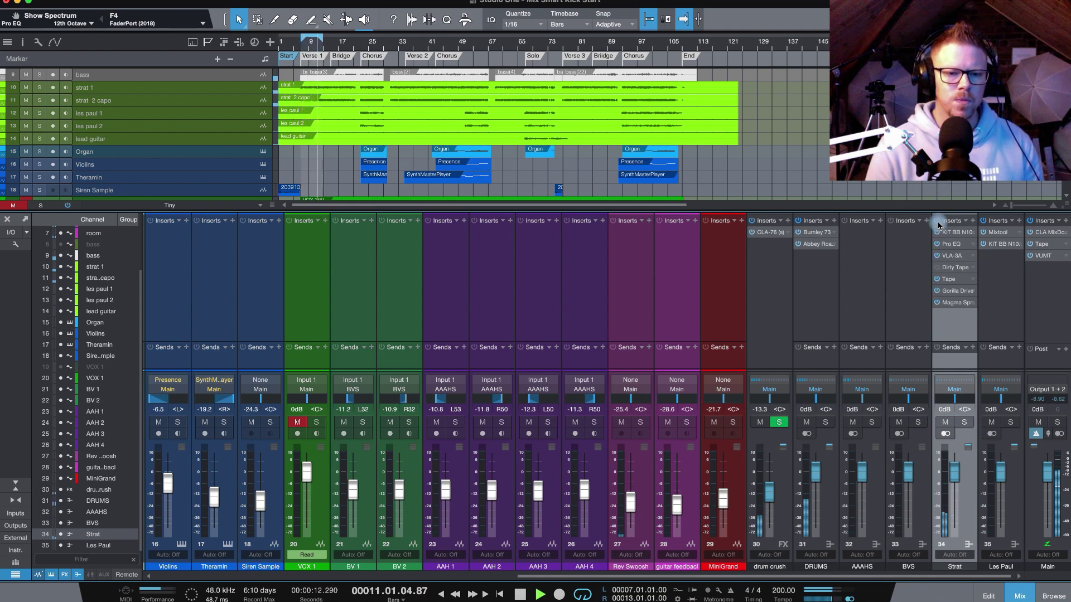
Unmute VOX 1 and compare the whole Strat insert chain bypassed and active during playback, leaving it active
left_click(297, 422)
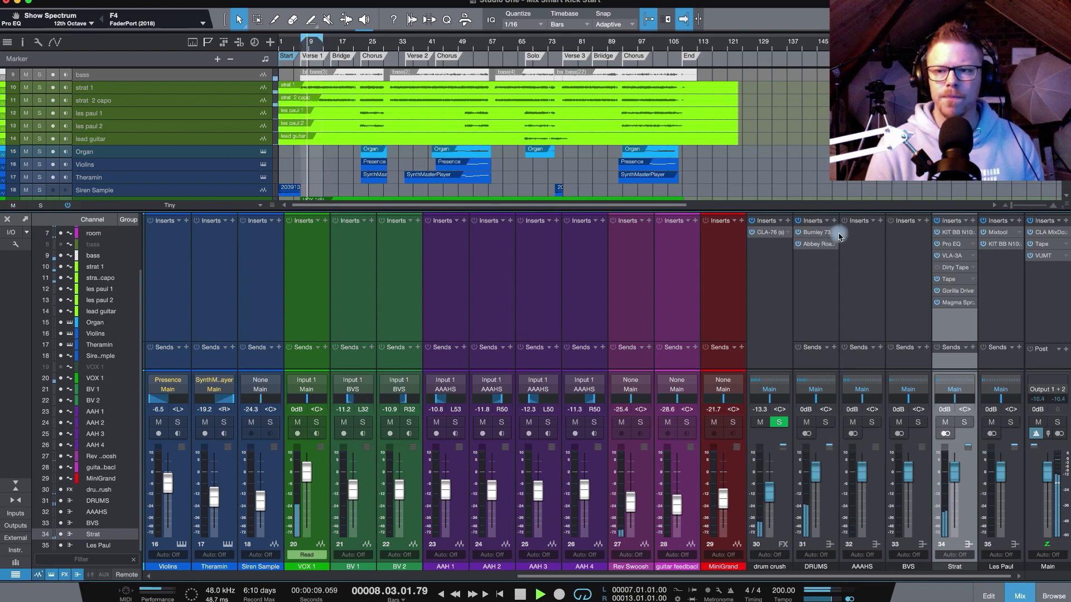
left_click(938, 222)
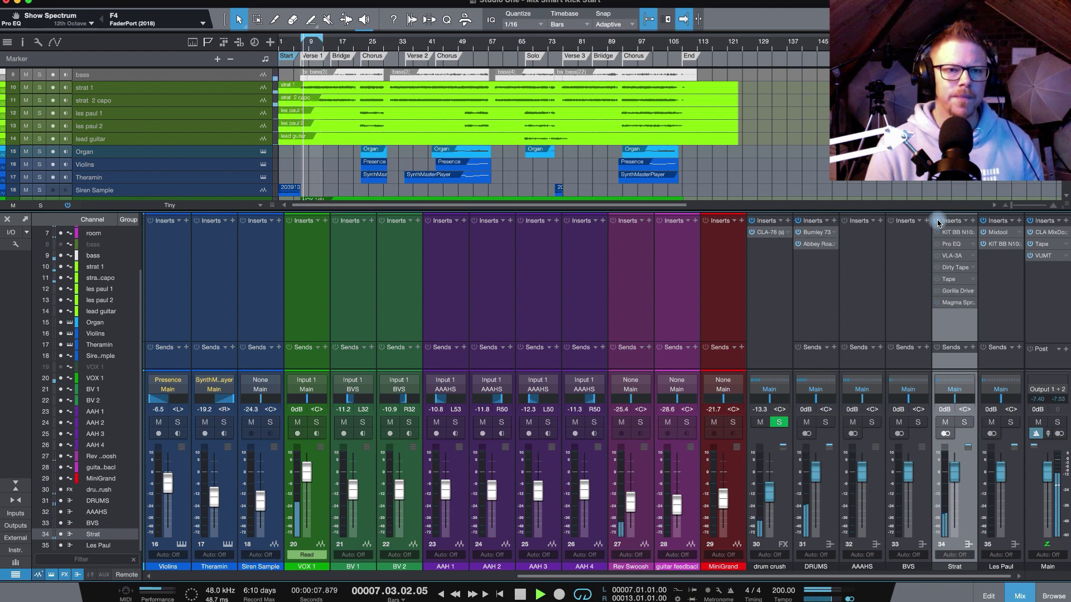
left_click(939, 222)
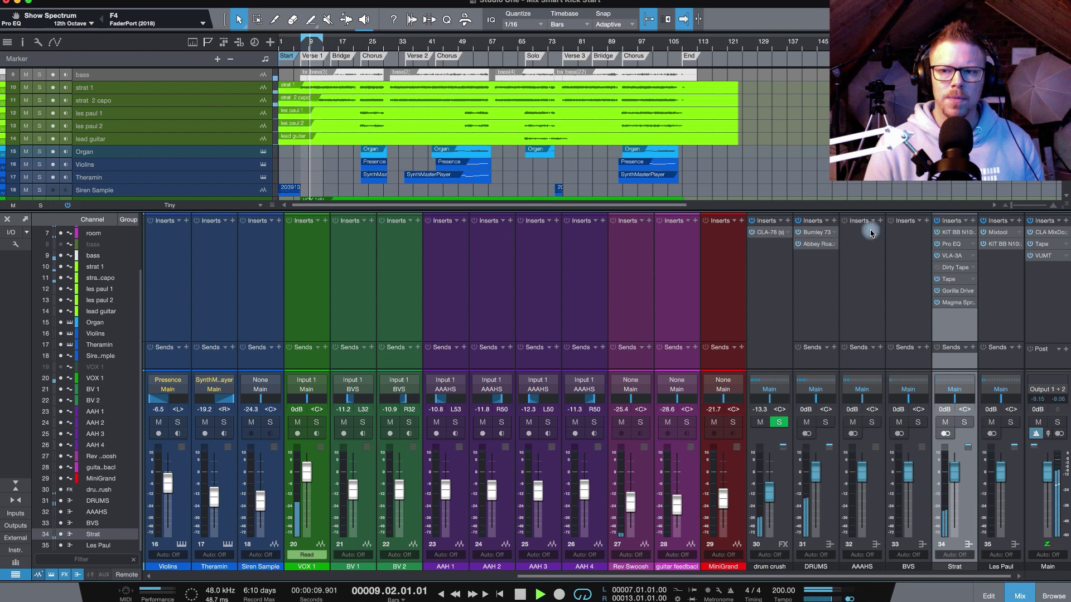